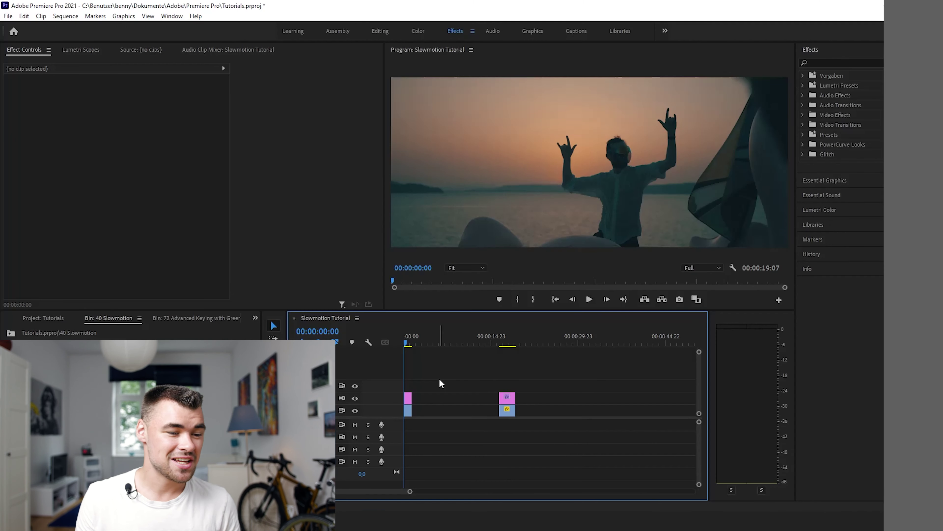
- Toggle the adjustment track off and back on to compare the graded look
{"action": "left_click_drag", "start_coordinate": [410, 490], "coordinate": [345, 491]}
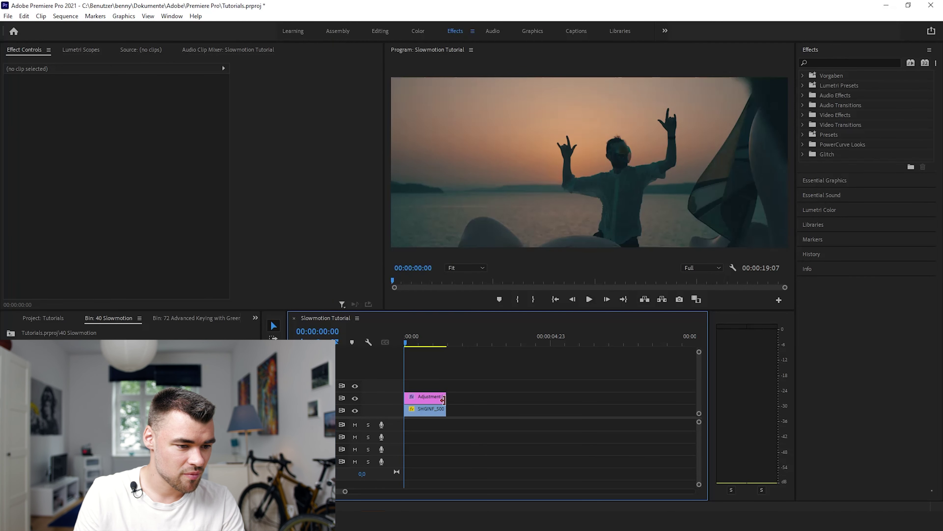
{"action": "left_click", "coordinate": [356, 398]}
{"action": "left_click", "coordinate": [355, 398]}
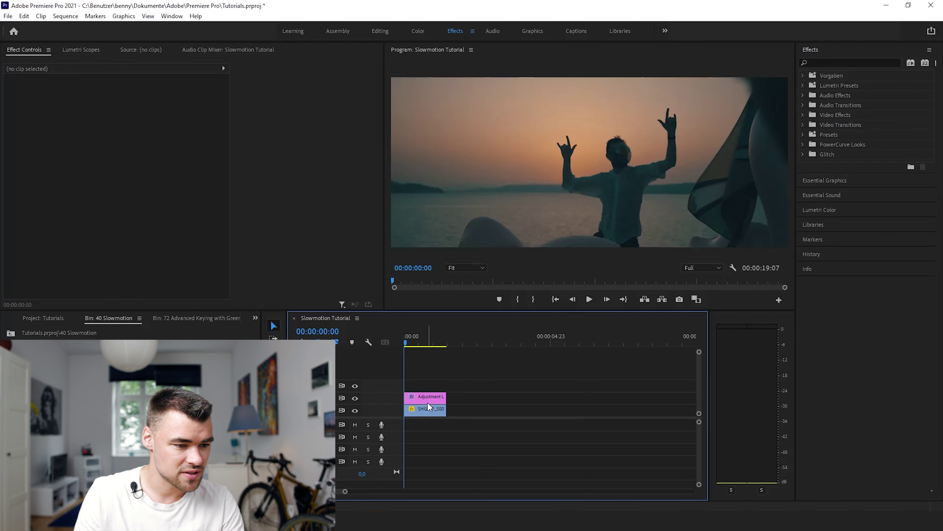
- Set the SHGINF sunset clip's speed to 10% in Speed/Duration
{"action": "left_click", "coordinate": [427, 410]}
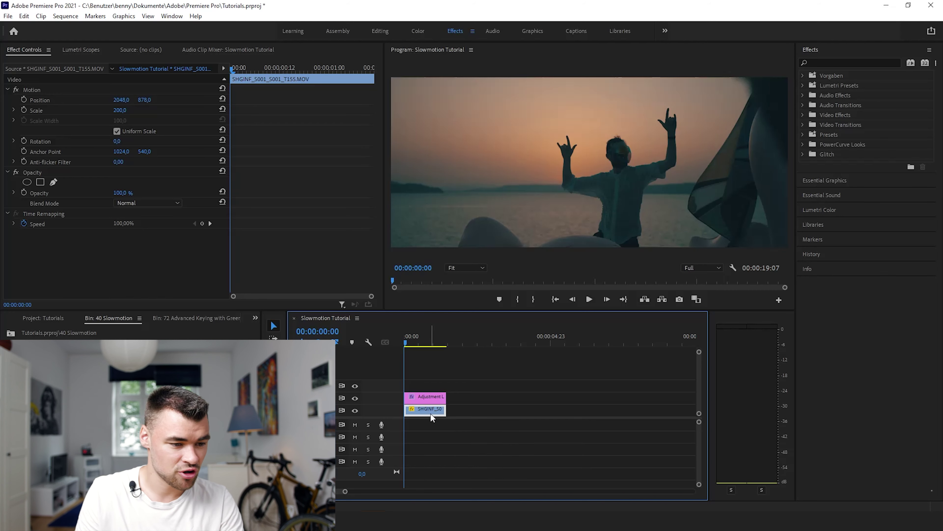
{"action": "right_click", "coordinate": [427, 411]}
{"action": "right_click", "coordinate": [427, 413]}
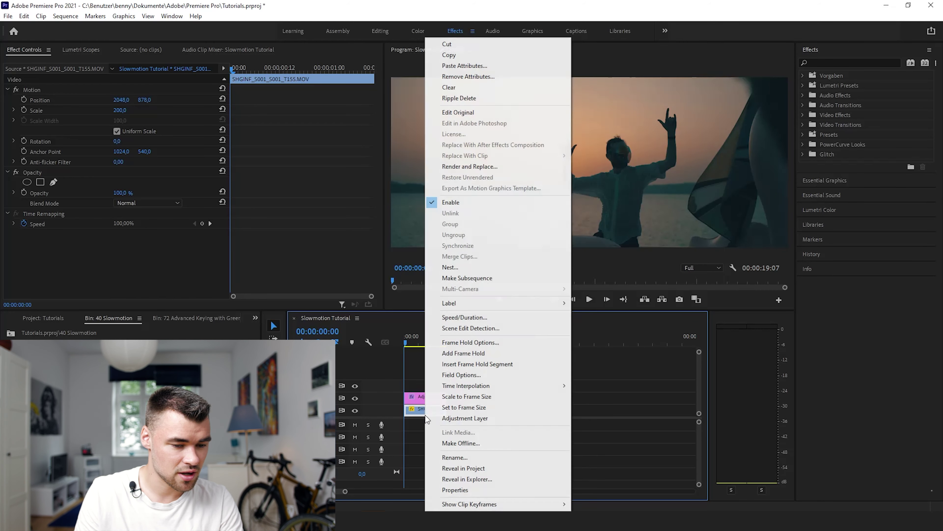
{"action": "left_click", "coordinate": [465, 317]}
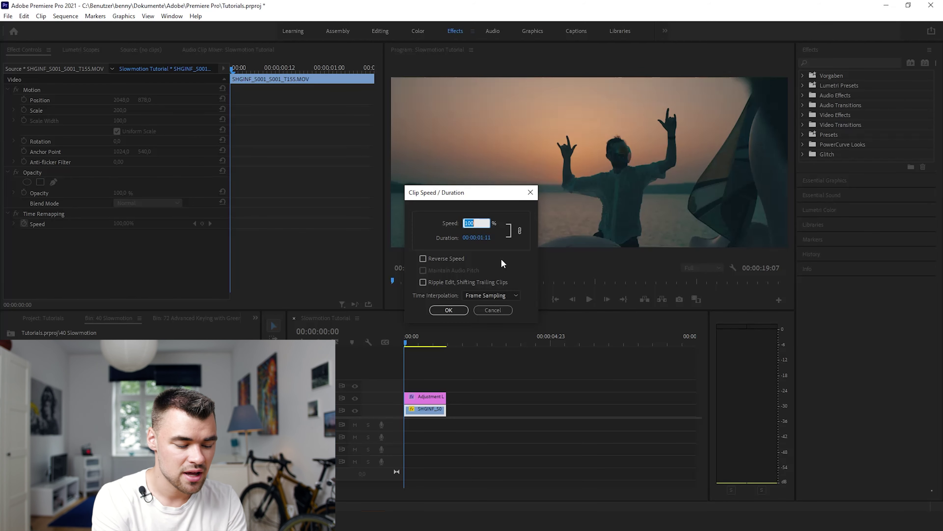
{"action": "type", "text": "10"}
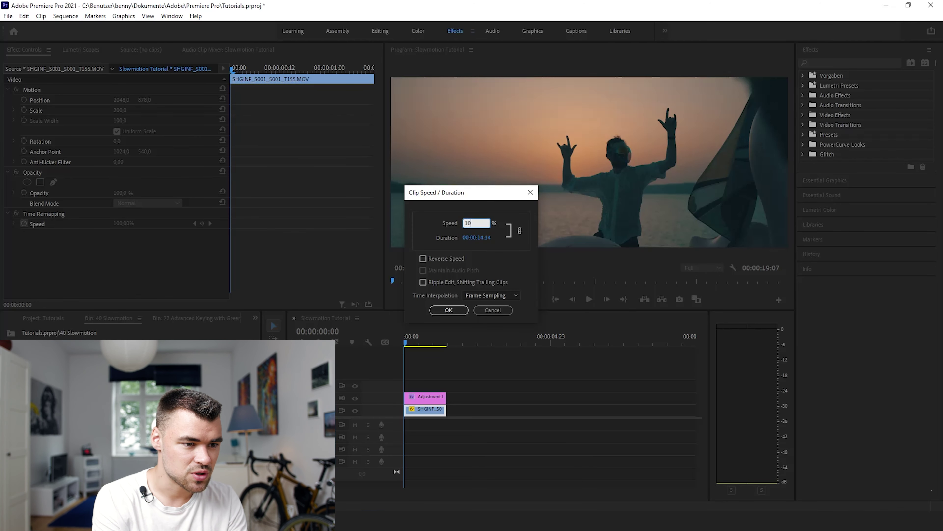
{"action": "key", "text": "Return"}
- Extend the adjustment layer's end to cover the slowed sunset clip's new length
{"action": "left_click_drag", "start_coordinate": [346, 492], "coordinate": [397, 491]}
{"action": "left_click_drag", "start_coordinate": [415, 398], "coordinate": [517, 398]}
{"action": "left_click", "coordinate": [430, 387]}
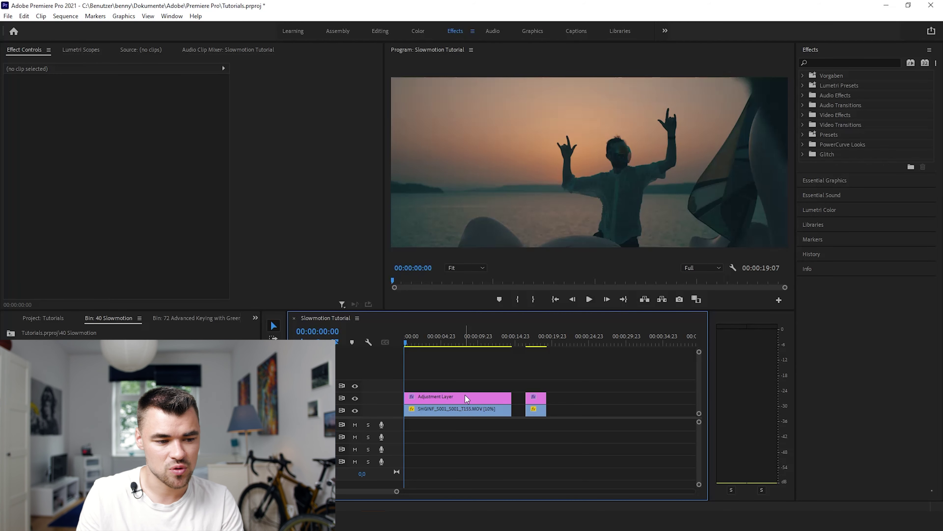
- Select the slowed SHGINF clip on V1 and play the sequence to preview the slow motion
{"action": "left_click", "coordinate": [497, 413]}
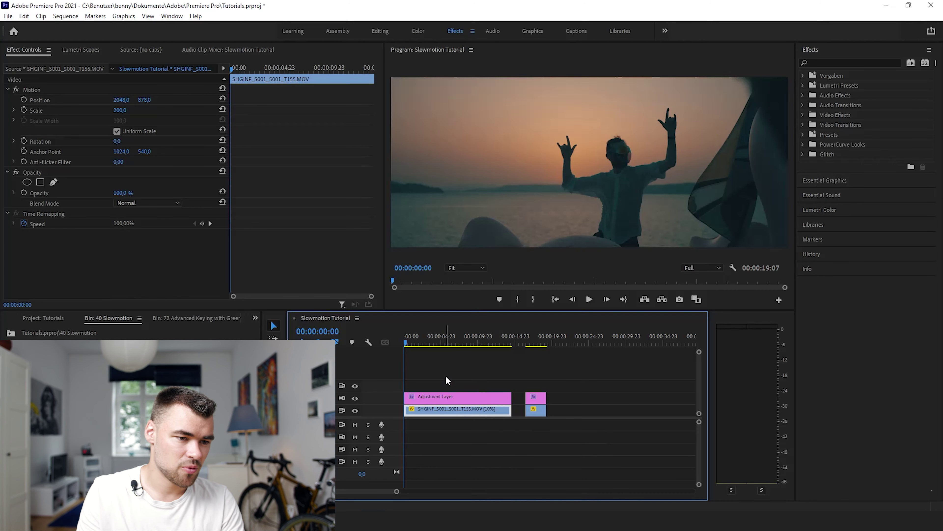
{"action": "key", "text": "space"}
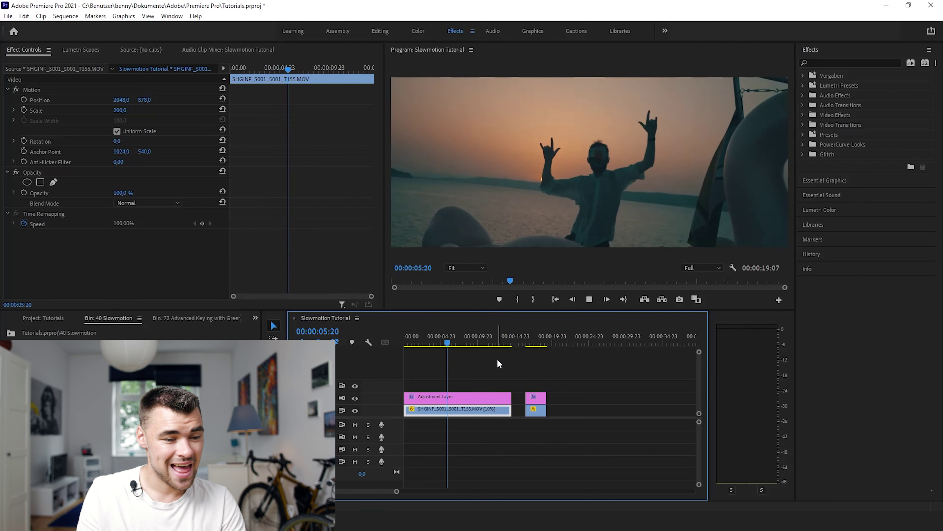
- Put the playhead on the basketball clip and expand its Time Remapping Speed graph
{"action": "left_click", "coordinate": [525, 342]}
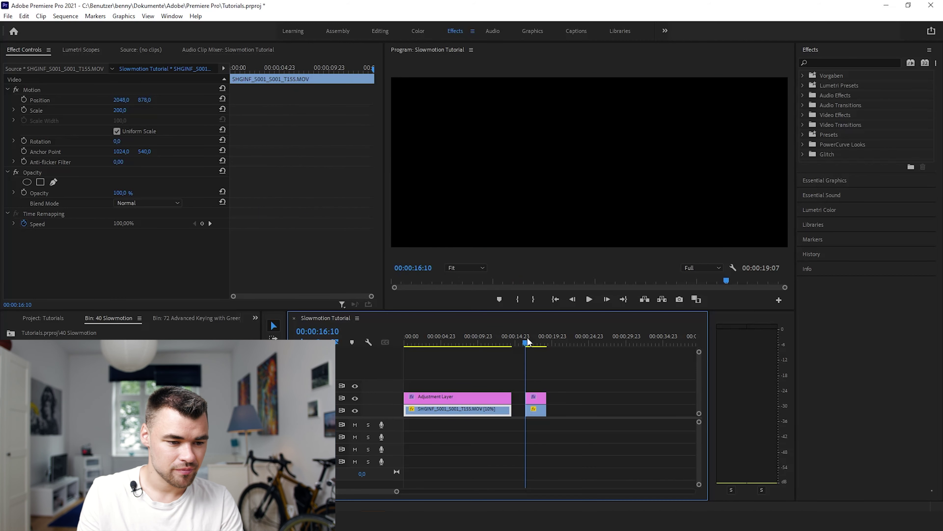
{"action": "left_click", "coordinate": [526, 343]}
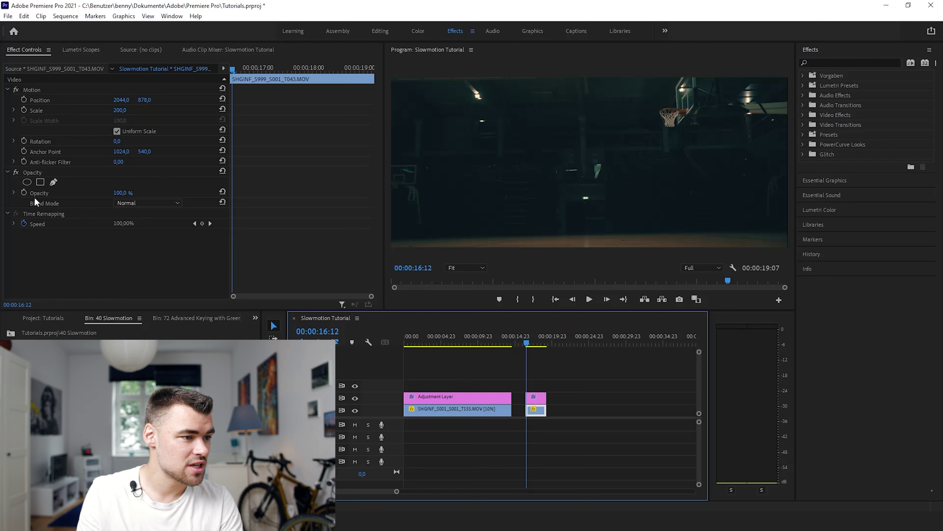
{"action": "left_click", "coordinate": [13, 193]}
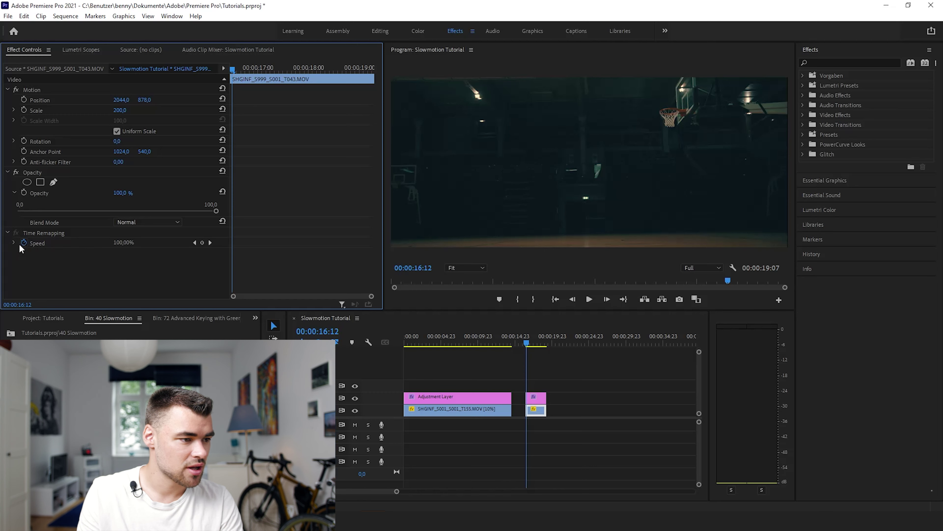
{"action": "left_click", "coordinate": [14, 243]}
- Play and scrub the basketball clip to just before the dunk, around 00:00:16:18
{"action": "left_click", "coordinate": [588, 300]}
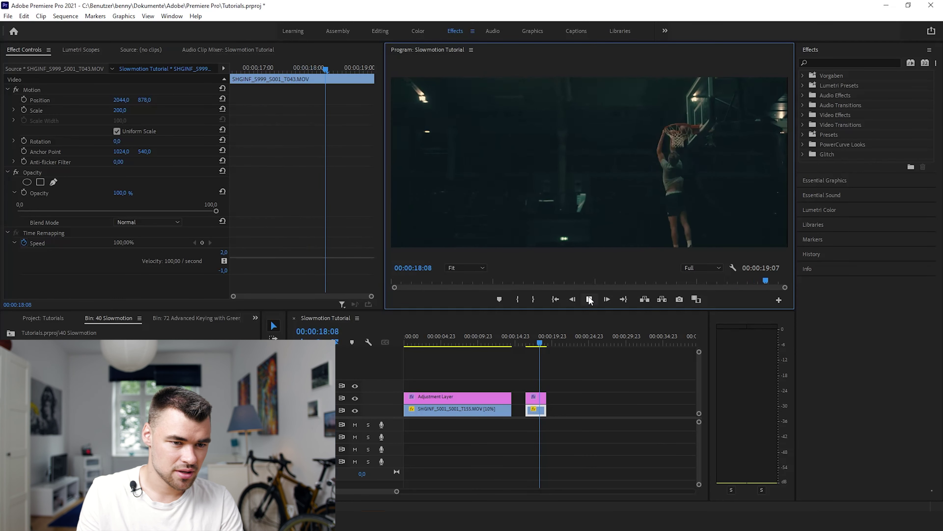
{"action": "left_click", "coordinate": [529, 336]}
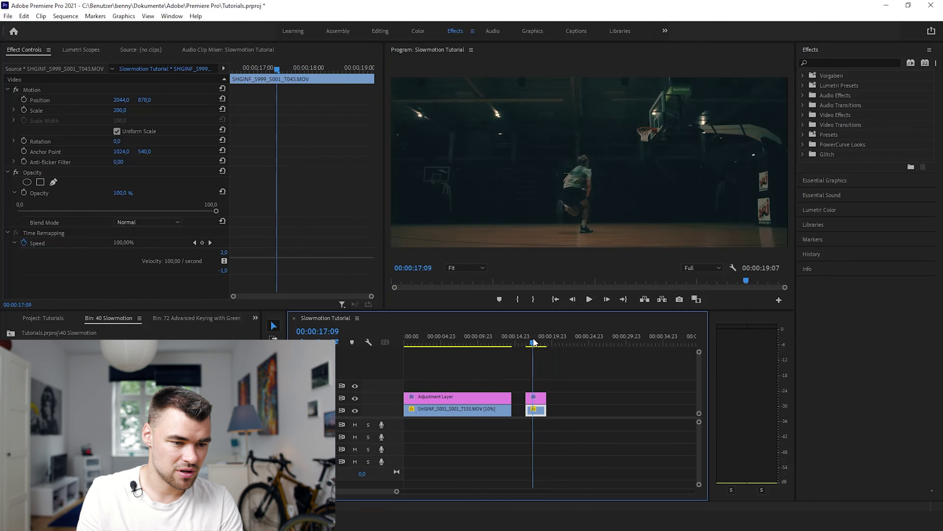
{"action": "left_click_drag", "start_coordinate": [399, 491], "coordinate": [365, 490]}
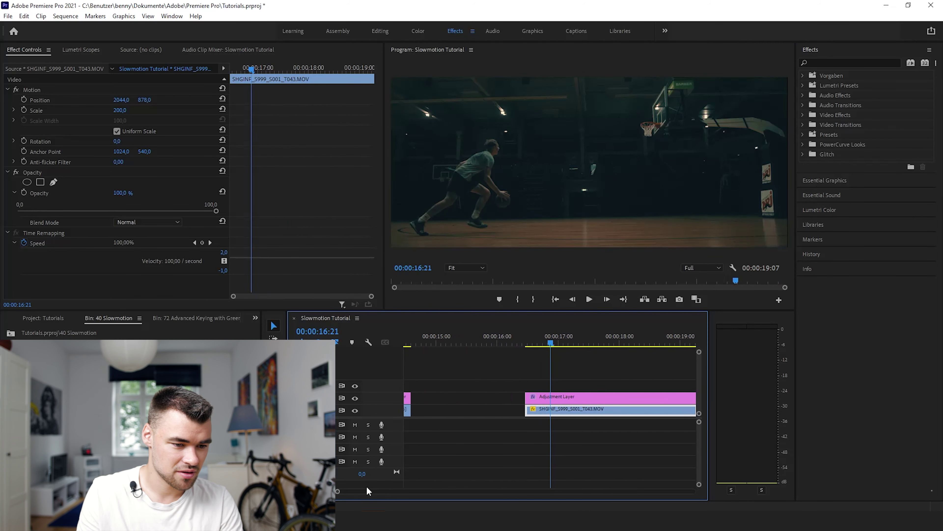
{"action": "left_click_drag", "start_coordinate": [553, 342], "coordinate": [543, 343]}
{"action": "left_click_drag", "start_coordinate": [342, 492], "coordinate": [360, 491]}
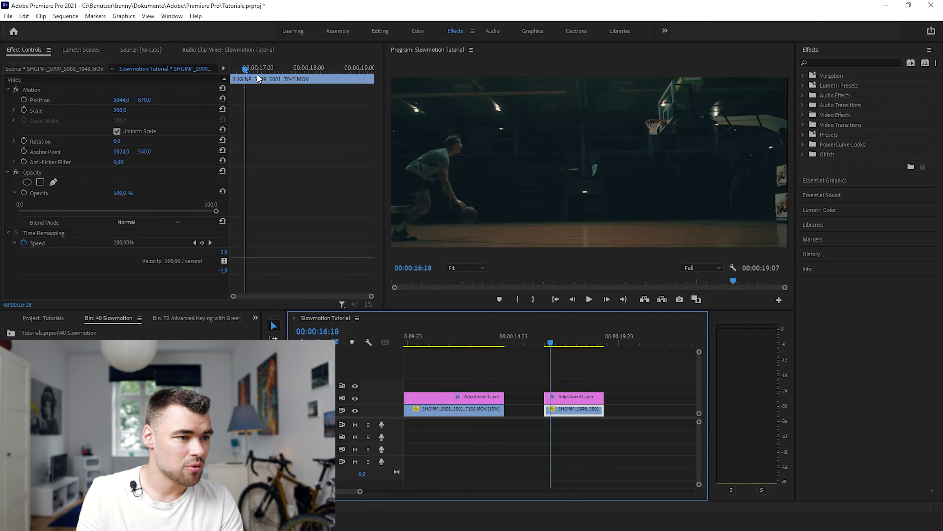
{"action": "left_click_drag", "start_coordinate": [259, 75], "coordinate": [314, 59]}
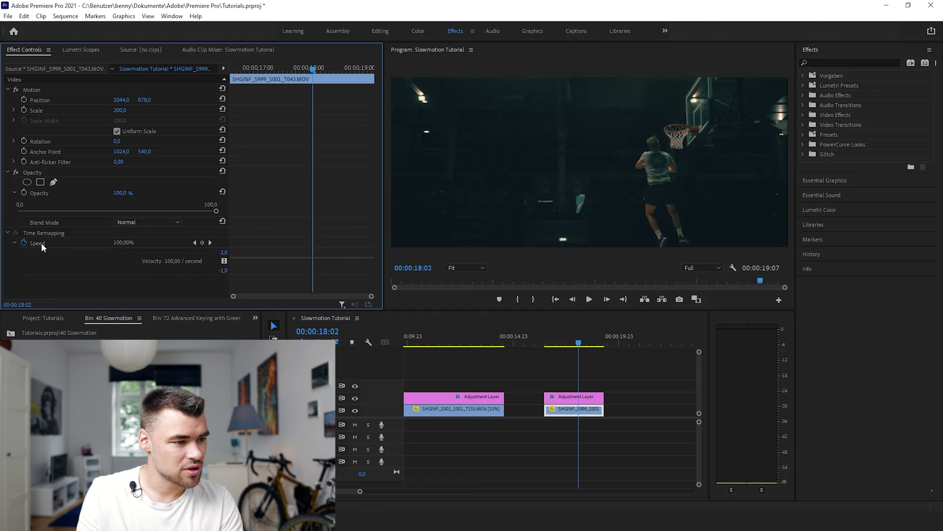
- Add a speed keyframe where the dunk begins and split it into a gradual ramp
{"action": "left_click", "coordinate": [203, 243]}
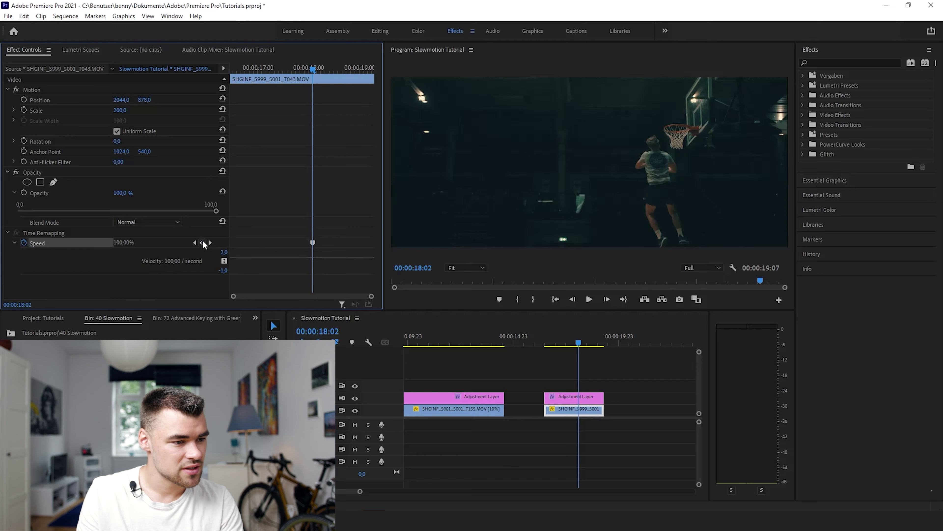
{"action": "left_click", "coordinate": [337, 261]}
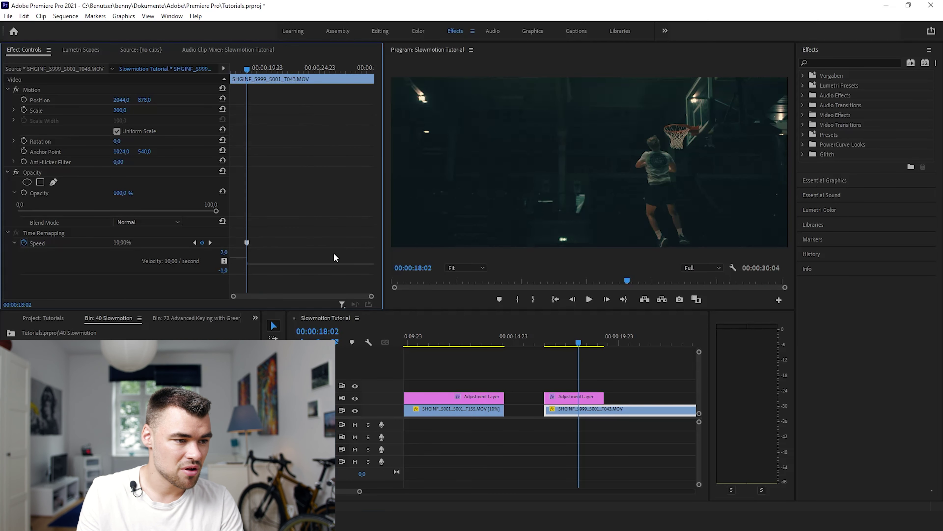
{"action": "mouse_move", "coordinate": [248, 243]}
{"action": "left_mouse_down"}
{"action": "mouse_move", "coordinate": [259, 242]}
{"action": "mouse_move", "coordinate": [247, 244]}
{"action": "left_mouse_up"}
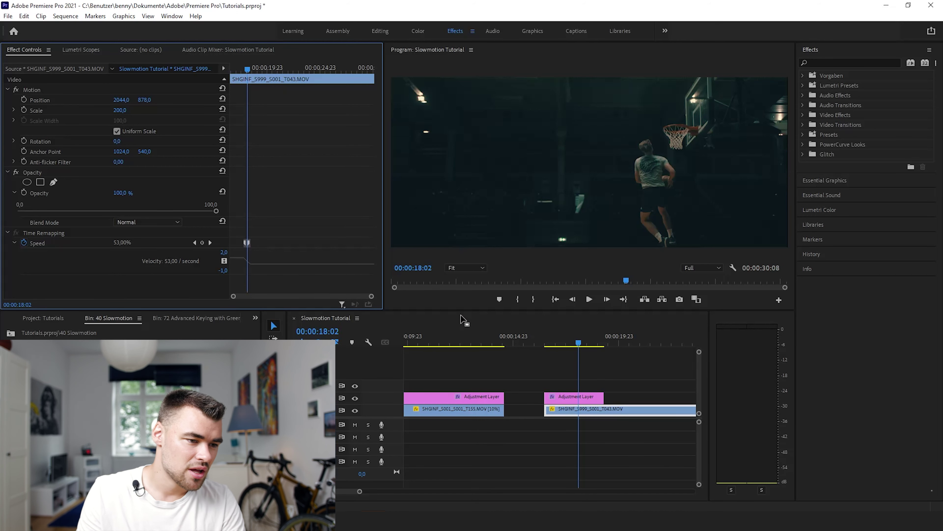
{"action": "left_click_drag", "start_coordinate": [371, 296], "coordinate": [286, 295]}
- Play back the new speed ramp from just before the keyframe
{"action": "left_click", "coordinate": [280, 72]}
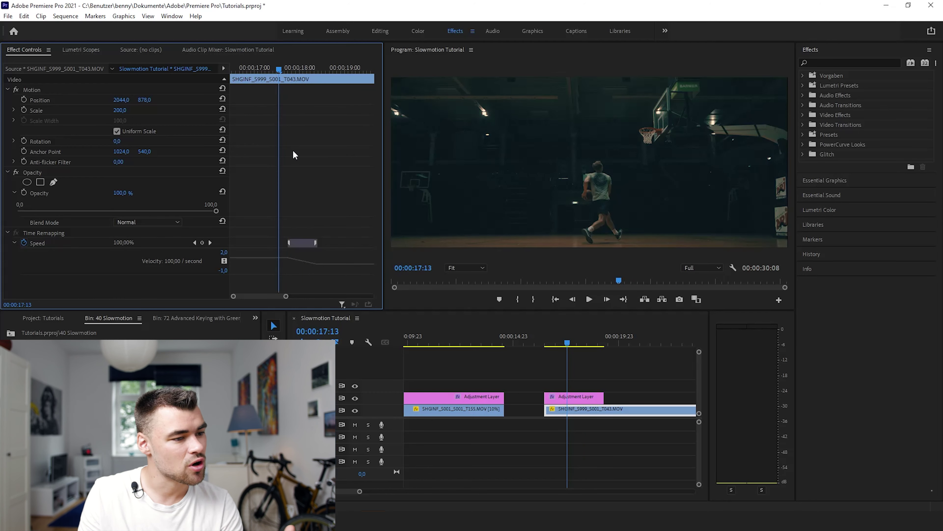
{"action": "key", "text": "space"}
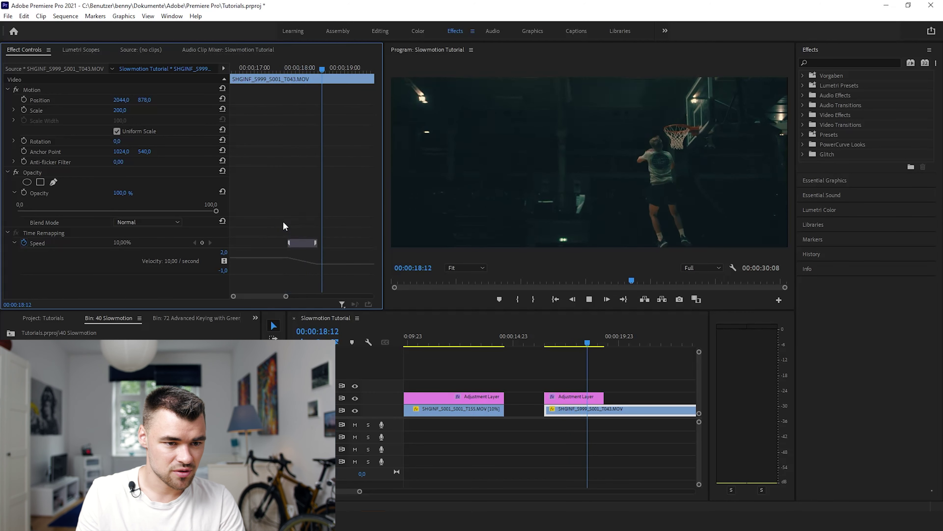
{"action": "key", "text": "space"}
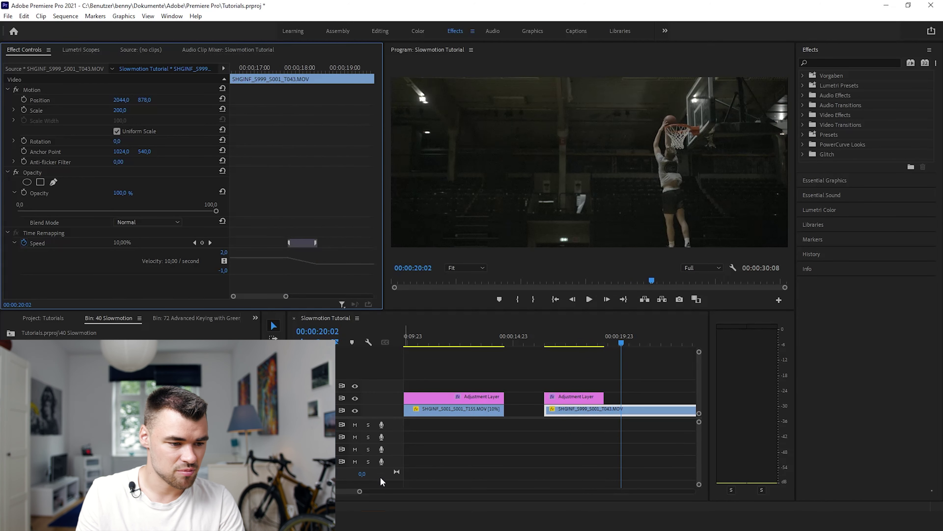
- Extend the adjustment layer over the lengthened dunk clip and replay the slow-motion dunk
{"action": "left_click_drag", "start_coordinate": [360, 491], "coordinate": [421, 491]}
{"action": "left_click_drag", "start_coordinate": [494, 397], "coordinate": [548, 397]}
{"action": "left_click_drag", "start_coordinate": [510, 343], "coordinate": [482, 326]}
{"action": "key", "text": "space"}
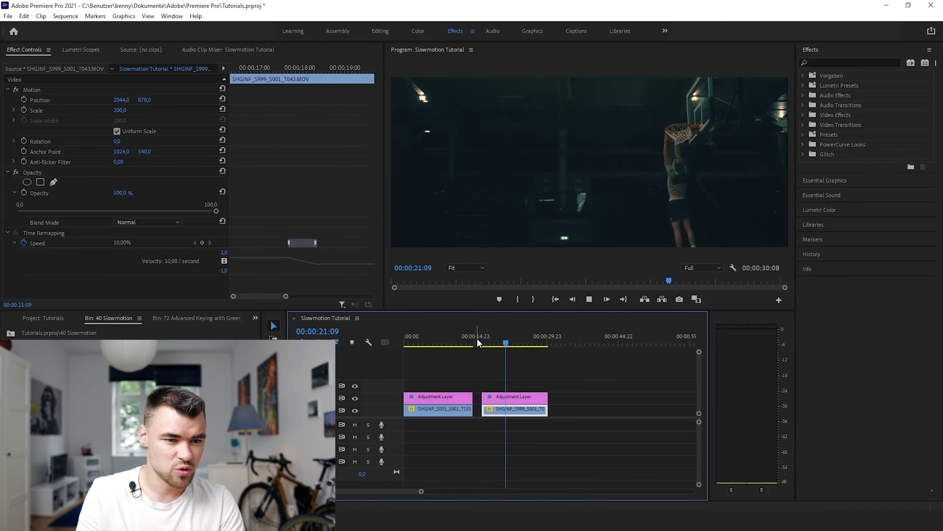
{"action": "key", "text": "space"}
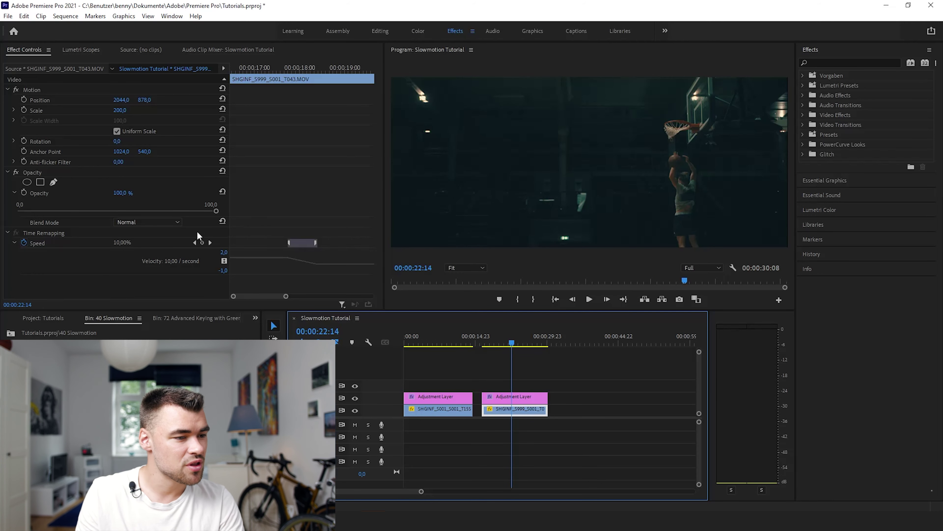
- Add a keyframe after the dunk, ramp the speed back to 100%, and trim the clip's end
{"action": "left_click", "coordinate": [203, 243]}
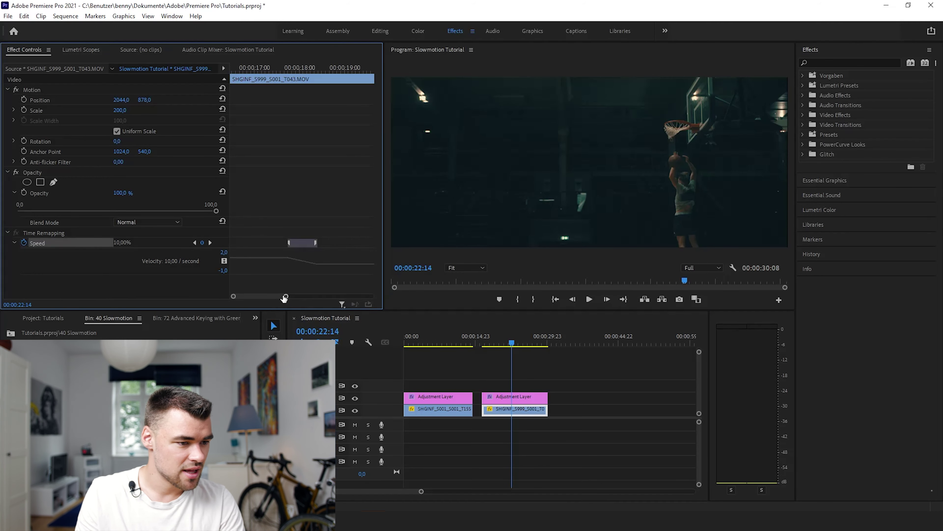
{"action": "left_click_drag", "start_coordinate": [286, 296], "coordinate": [239, 297]}
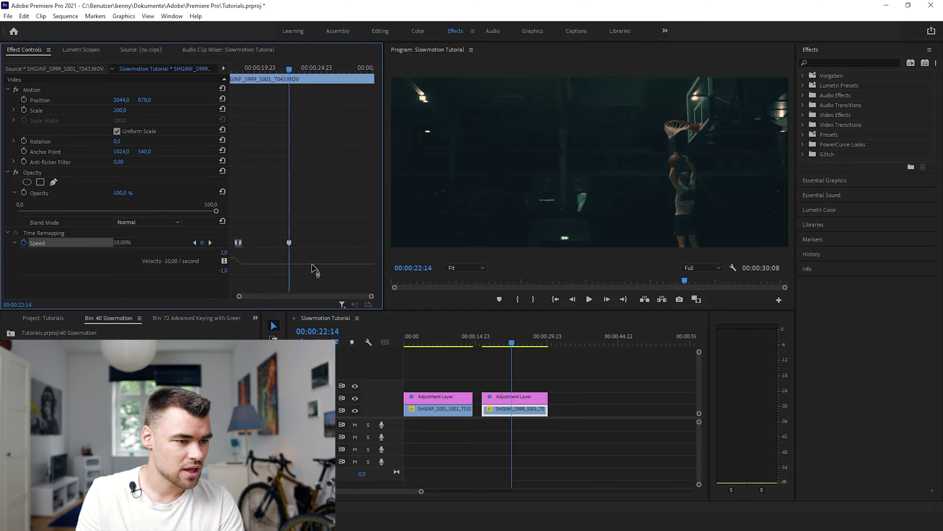
{"action": "left_click_drag", "start_coordinate": [316, 263], "coordinate": [316, 262]}
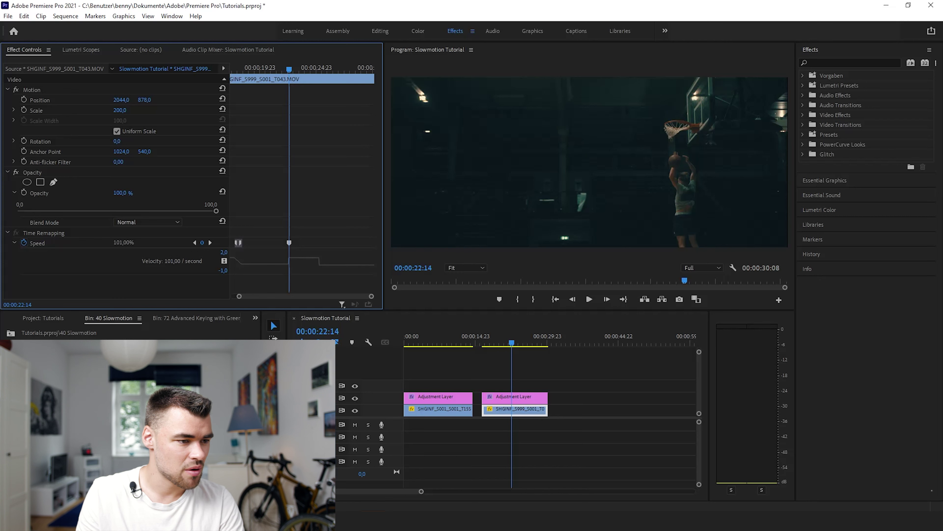
{"action": "mouse_move", "coordinate": [304, 257]}
{"action": "left_mouse_down"}
{"action": "mouse_move", "coordinate": [325, 243]}
{"action": "mouse_move", "coordinate": [356, 245]}
{"action": "mouse_move", "coordinate": [312, 246]}
{"action": "left_mouse_up"}
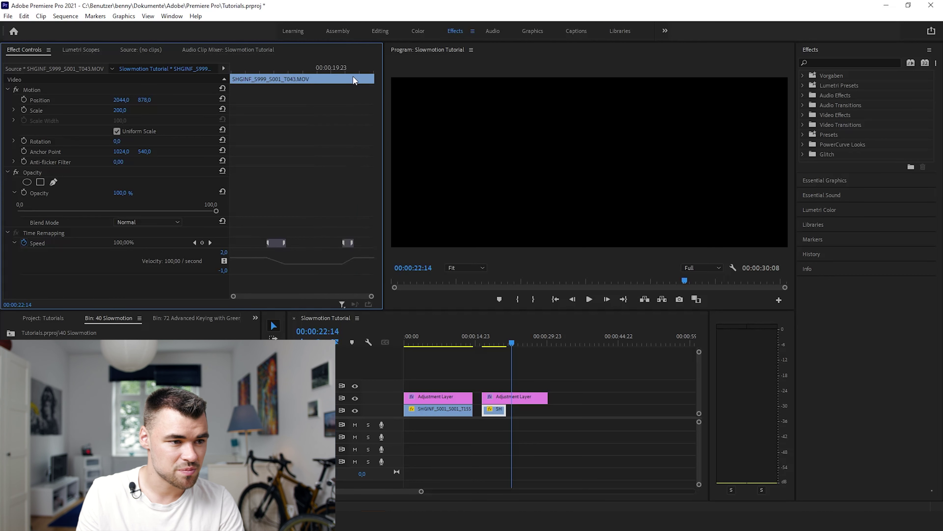
{"action": "left_click_drag", "start_coordinate": [353, 78], "coordinate": [258, 88]}
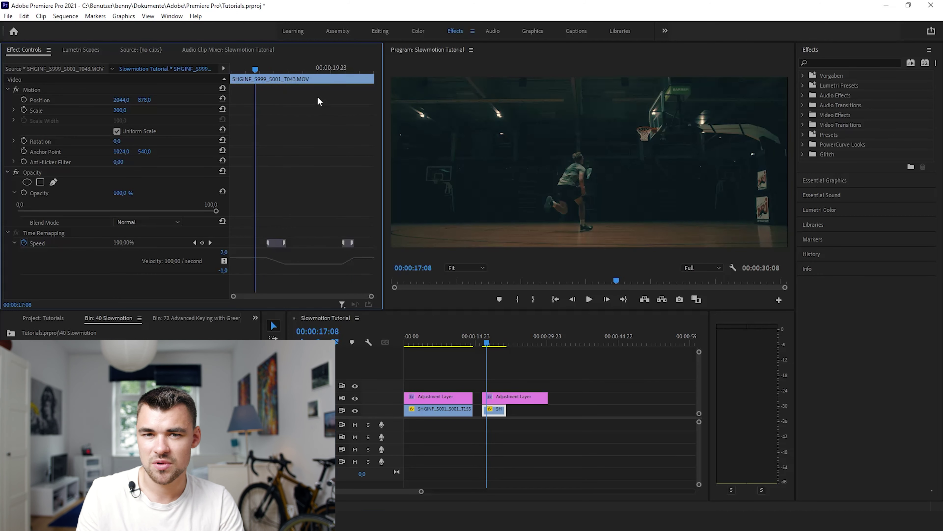
- Trim the adjustment layer to end with the shortened dunk clip and replay the ramp from 00:00:17:09
{"action": "key", "text": "space"}
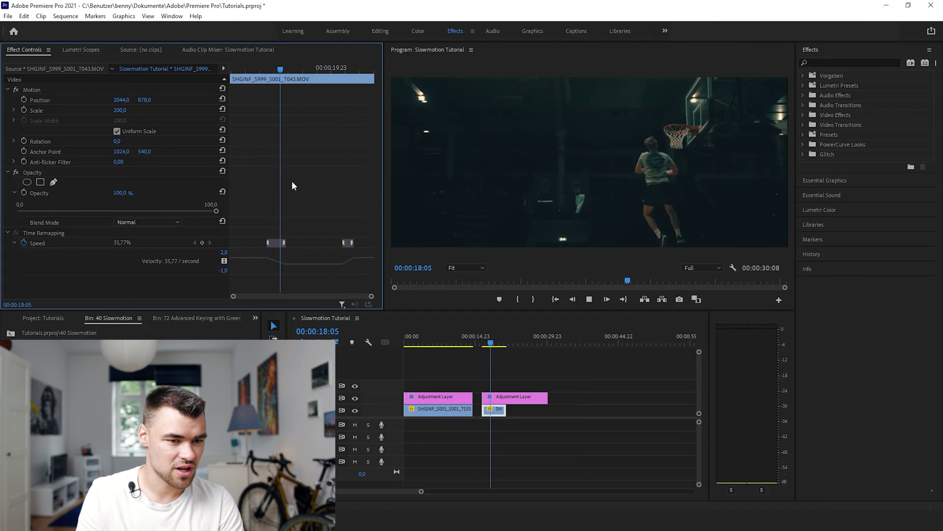
{"action": "left_click", "coordinate": [513, 431]}
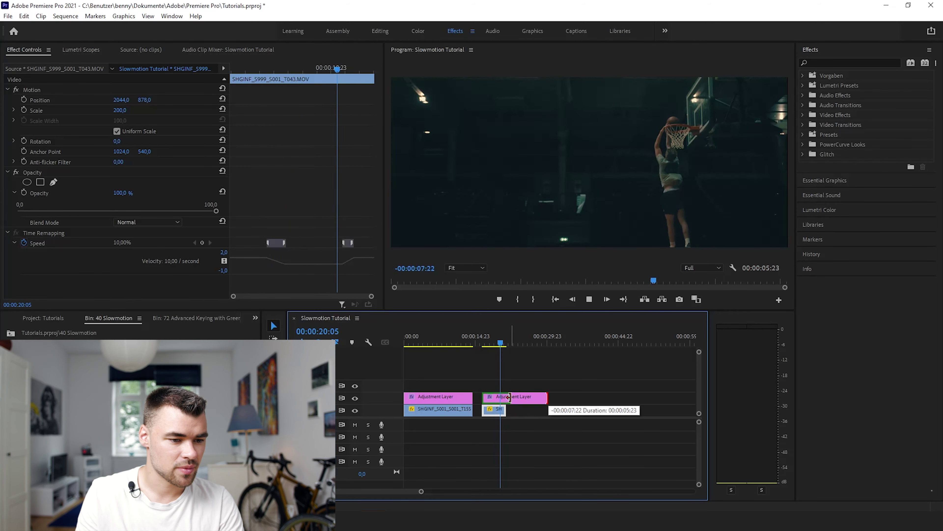
{"action": "left_click_drag", "start_coordinate": [508, 394], "coordinate": [506, 396]}
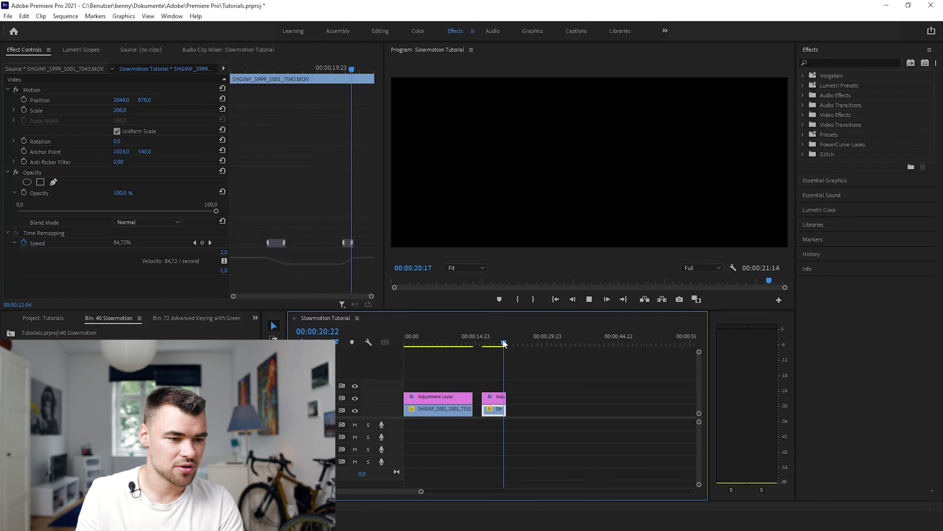
{"action": "left_click", "coordinate": [485, 339]}
{"action": "key", "text": "space"}
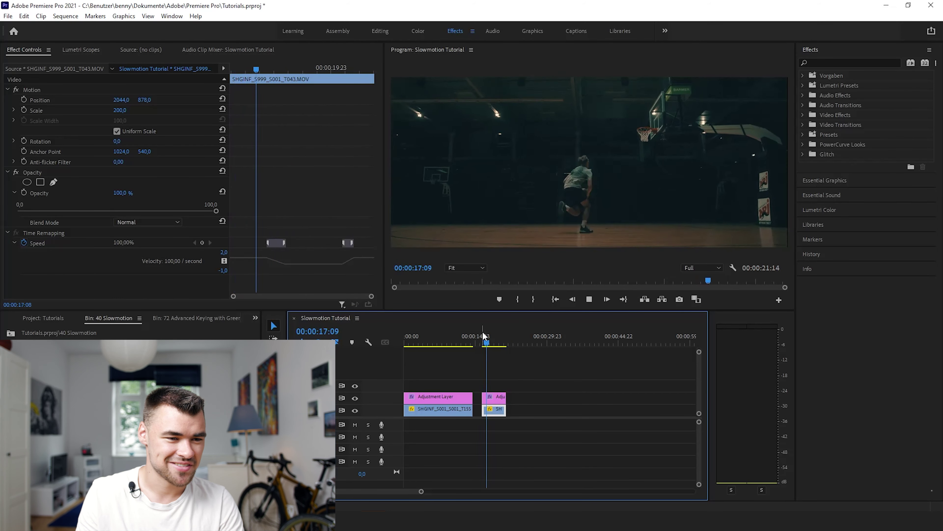